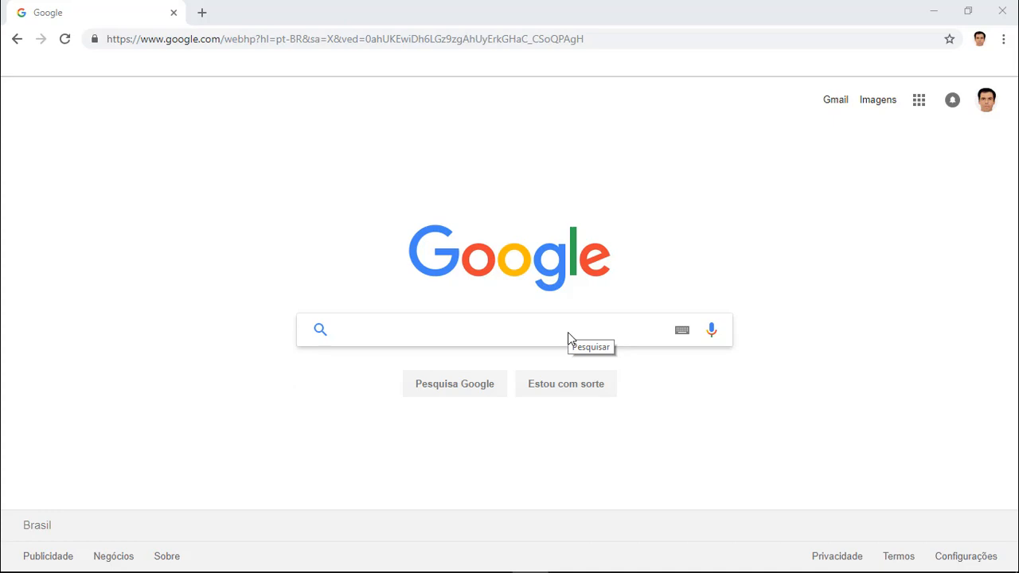
Step: Find the Brackets editor through a Google search for brackets and start downloading Brackets 1.13 from brackets.io
{"action": "left_click", "coordinate": [462, 329]}
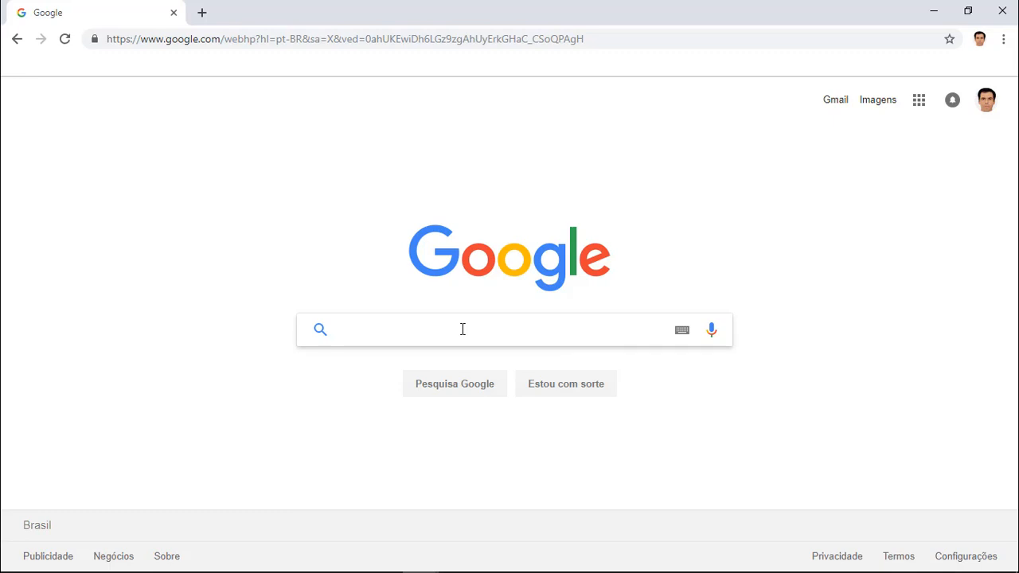
{"action": "type", "text": "bra"}
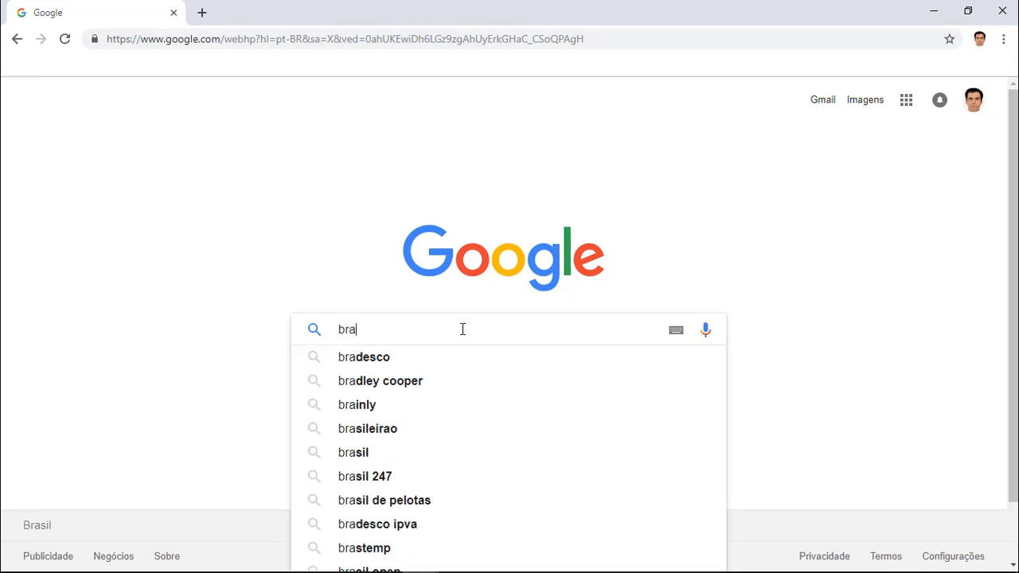
{"action": "type", "text": "c"}
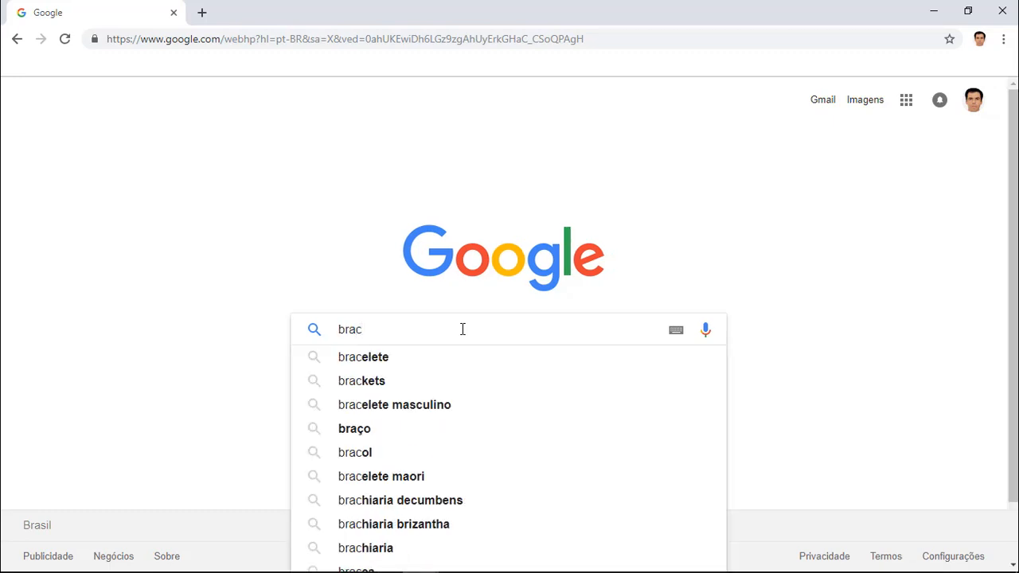
{"action": "left_click", "coordinate": [387, 381]}
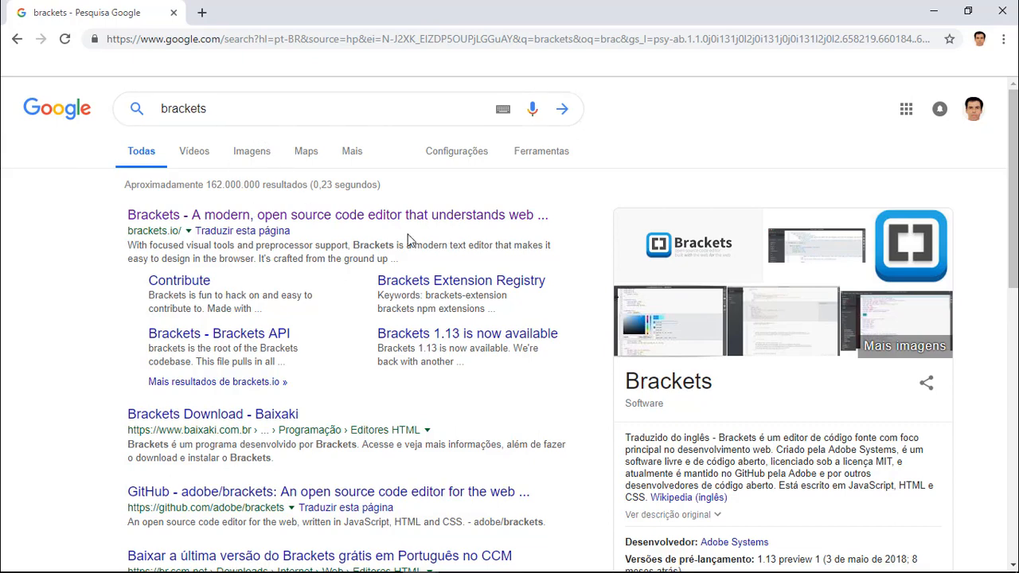
{"action": "left_click", "coordinate": [192, 218]}
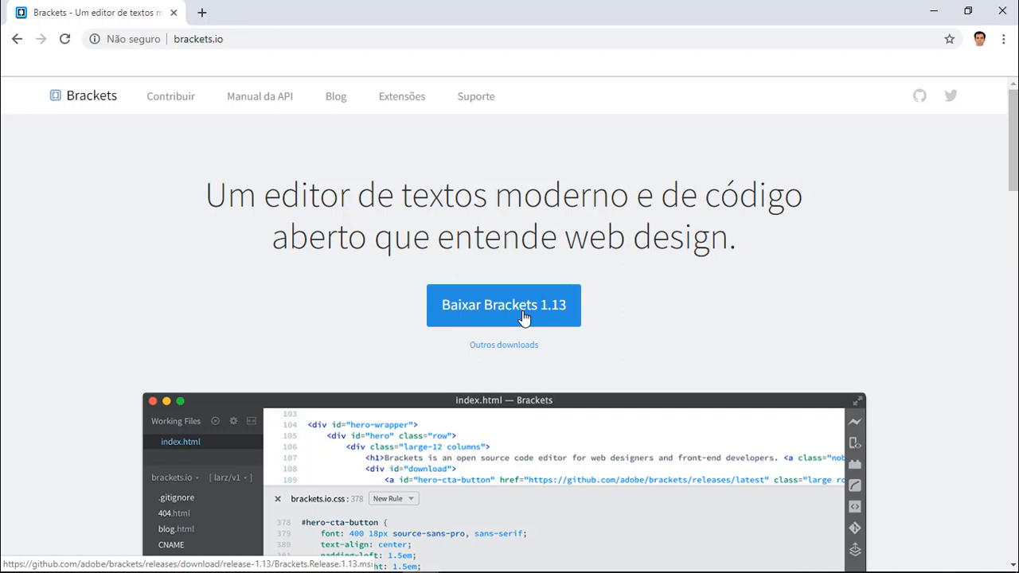
{"action": "left_click", "coordinate": [523, 317]}
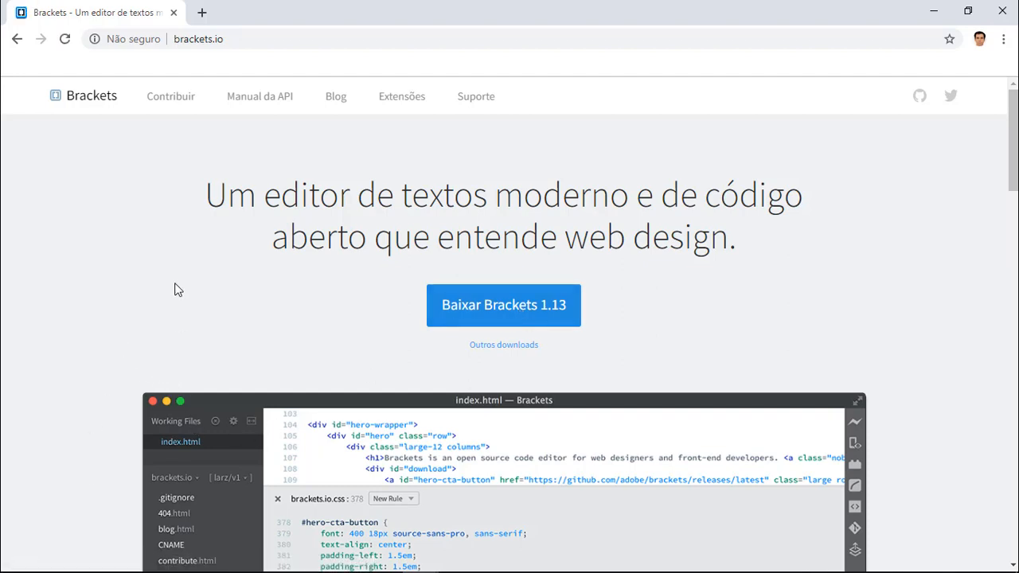
Step: Return to the Google results and replace the brackets query with a search for vertrigo
{"action": "left_click", "coordinate": [17, 39]}
{"action": "left_click_drag", "start_coordinate": [216, 110], "coordinate": [108, 109]}
{"action": "key", "text": "BackSpace"}
{"action": "key", "text": "BackSpace"}
{"action": "key", "text": "BackSpace"}
{"action": "key", "text": "BackSpace"}
{"action": "key", "text": "BackSpace"}
{"action": "key", "text": "BackSpace"}
{"action": "key", "text": "BackSpace"}
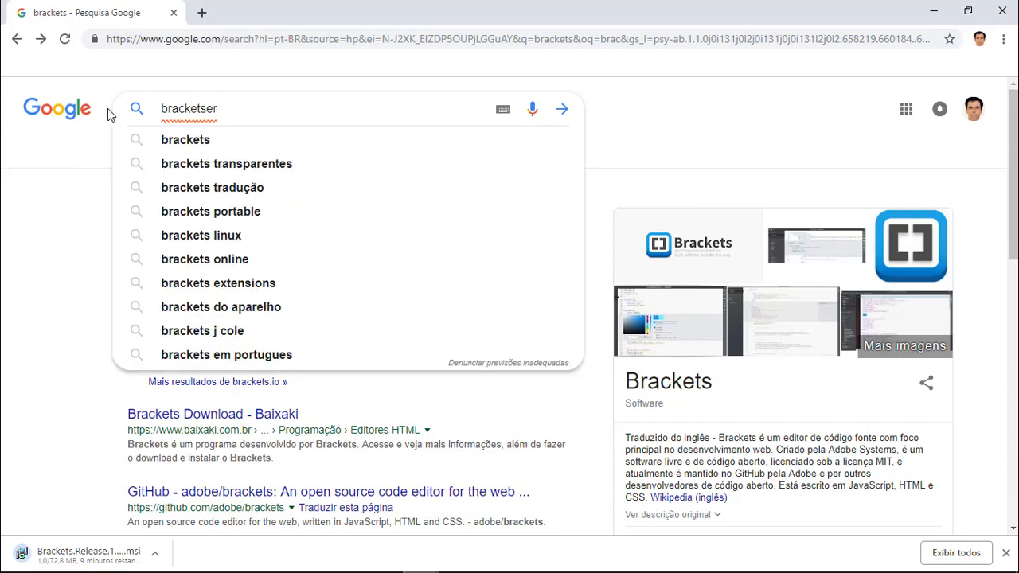
{"action": "key", "text": "BackSpace"}
{"action": "type", "text": "ver"}
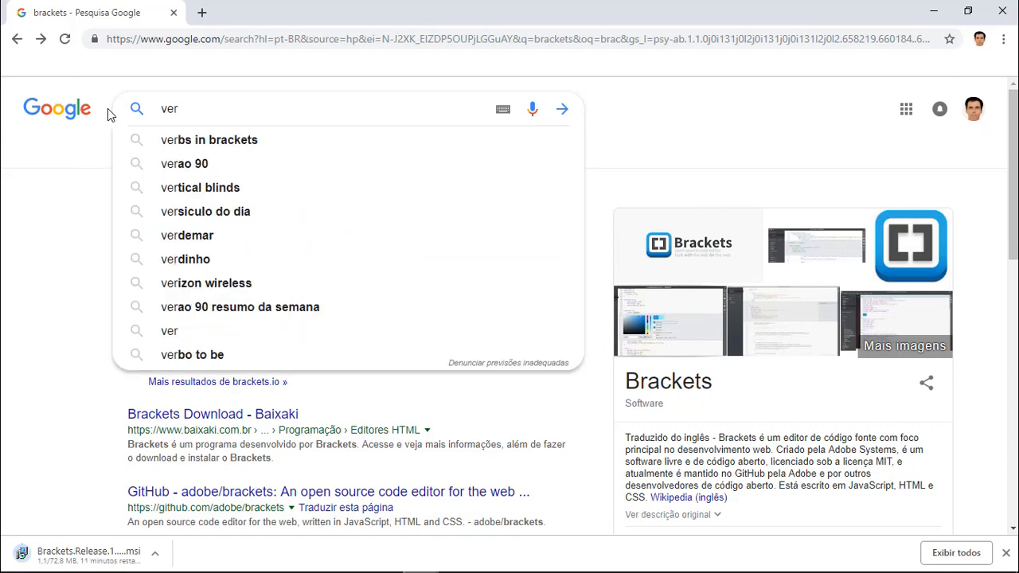
{"action": "type", "text": "t"}
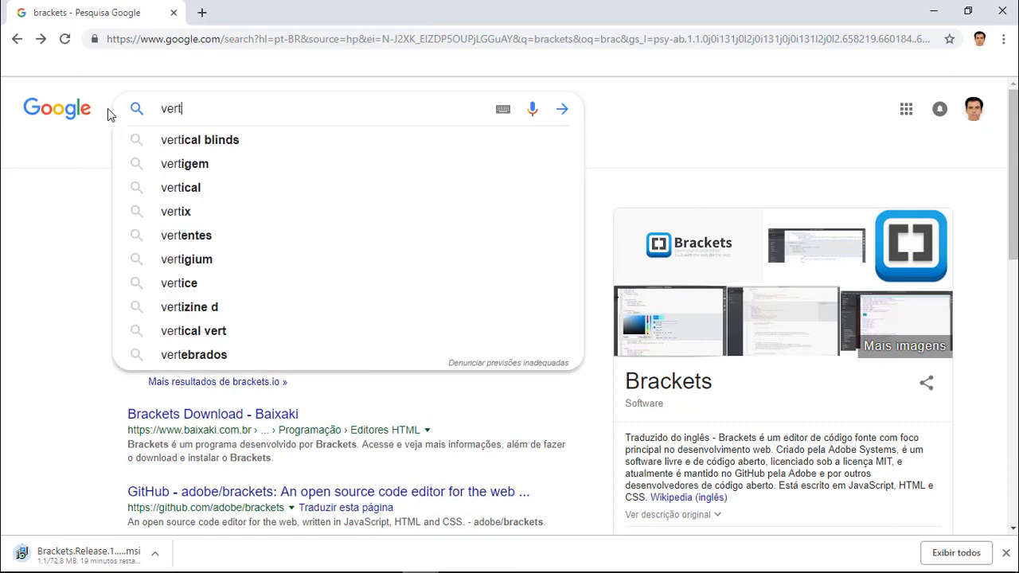
{"action": "type", "text": "rigo"}
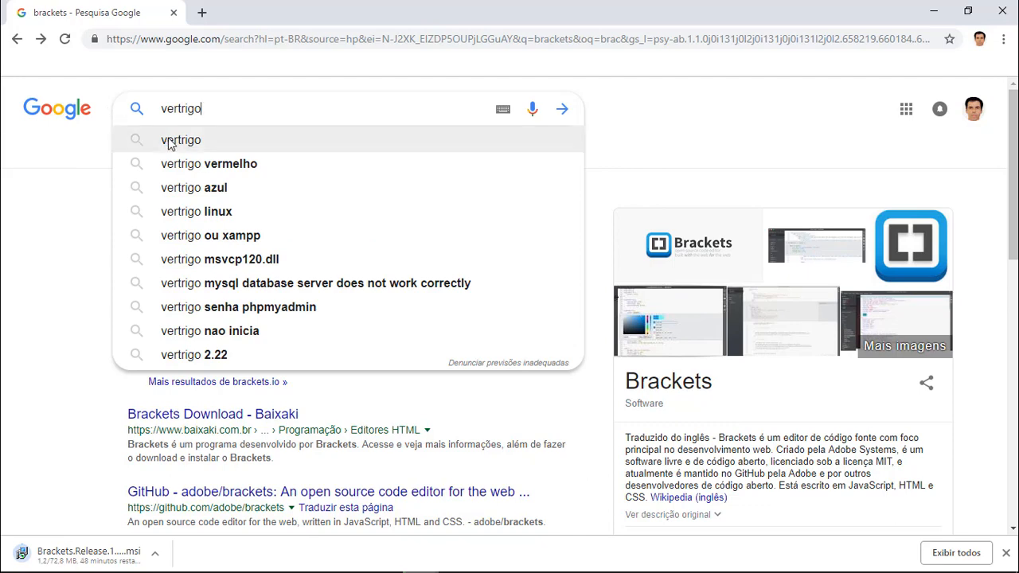
{"action": "left_click", "coordinate": [169, 142]}
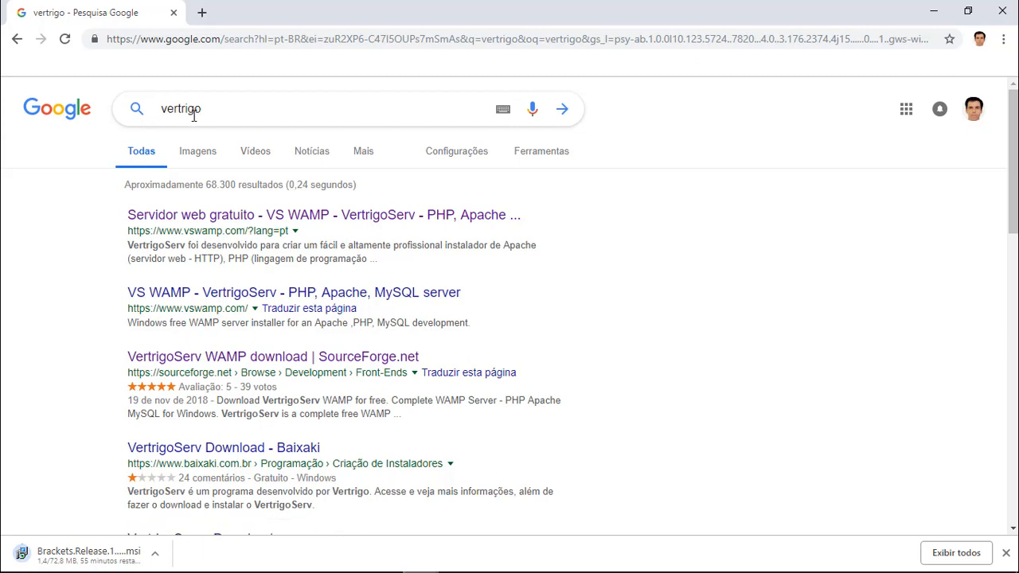
Step: Open the VertrigoServ website from the results and start downloading the latest version, Vertrigo_258_x64_7.1.exe, from SourceForge
{"action": "left_click", "coordinate": [311, 216]}
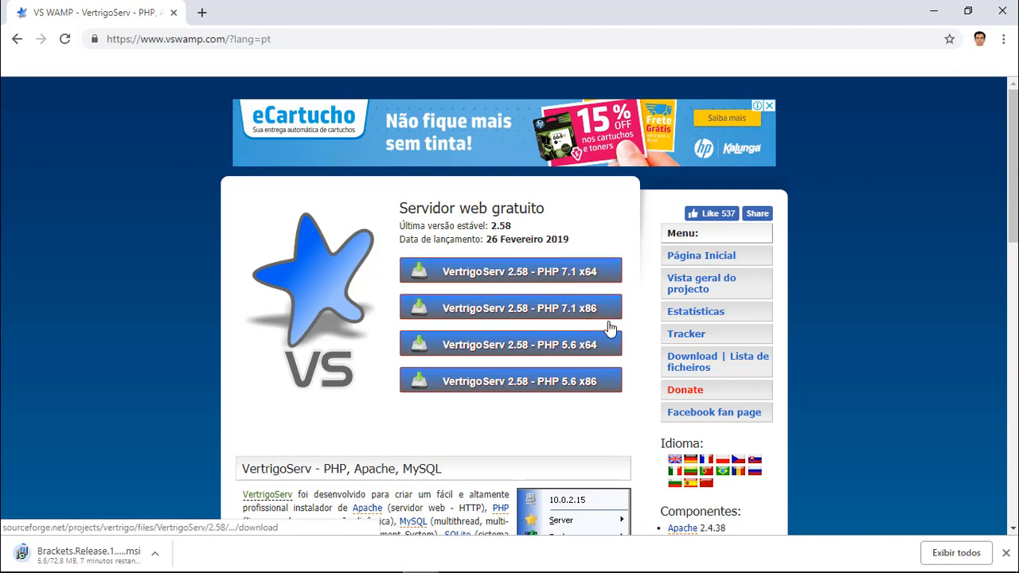
{"action": "left_click", "coordinate": [611, 277]}
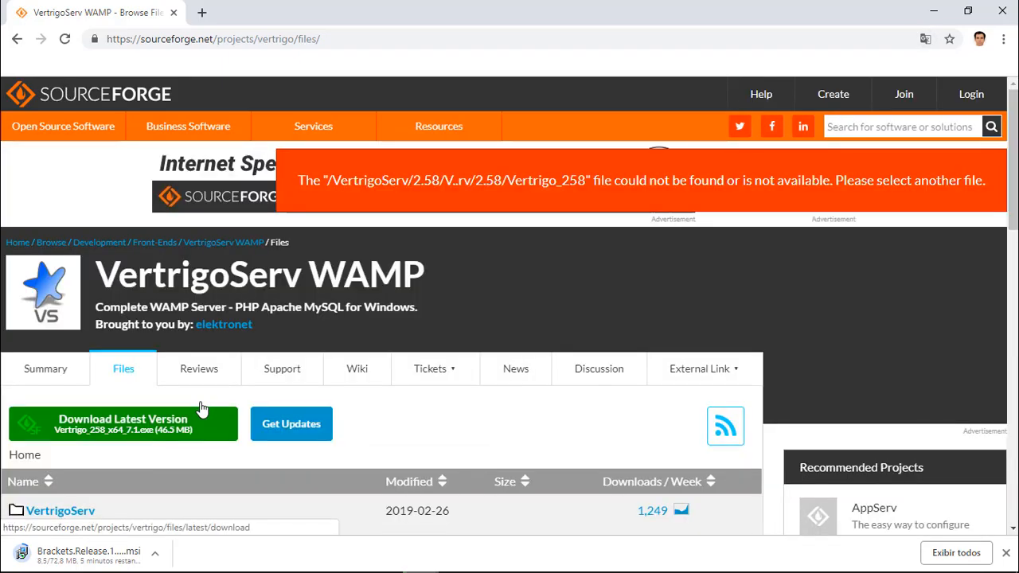
{"action": "left_click", "coordinate": [199, 409]}
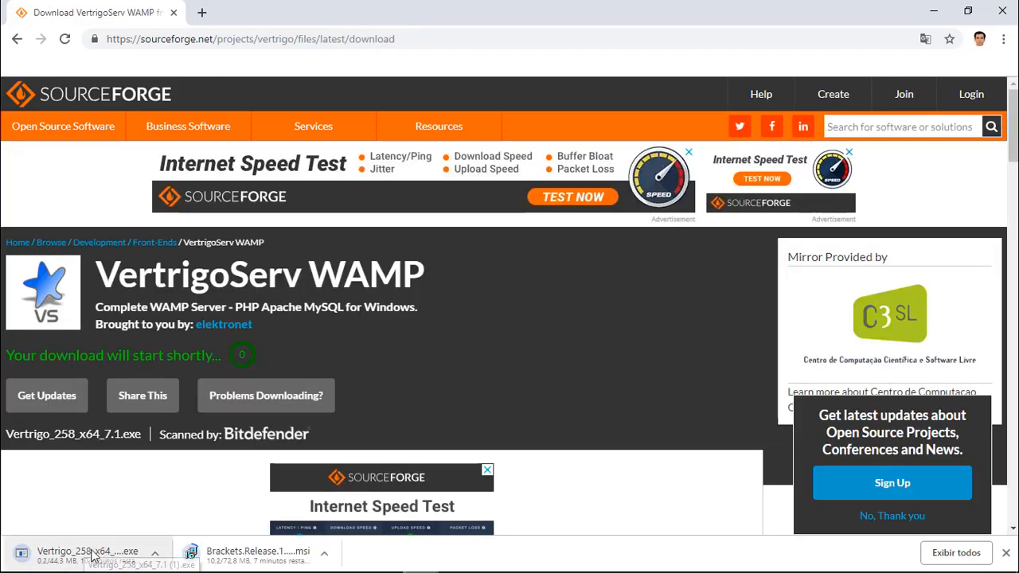
Step: Cancel the running Vertrigo and Brackets downloads
{"action": "left_click", "coordinate": [155, 555]}
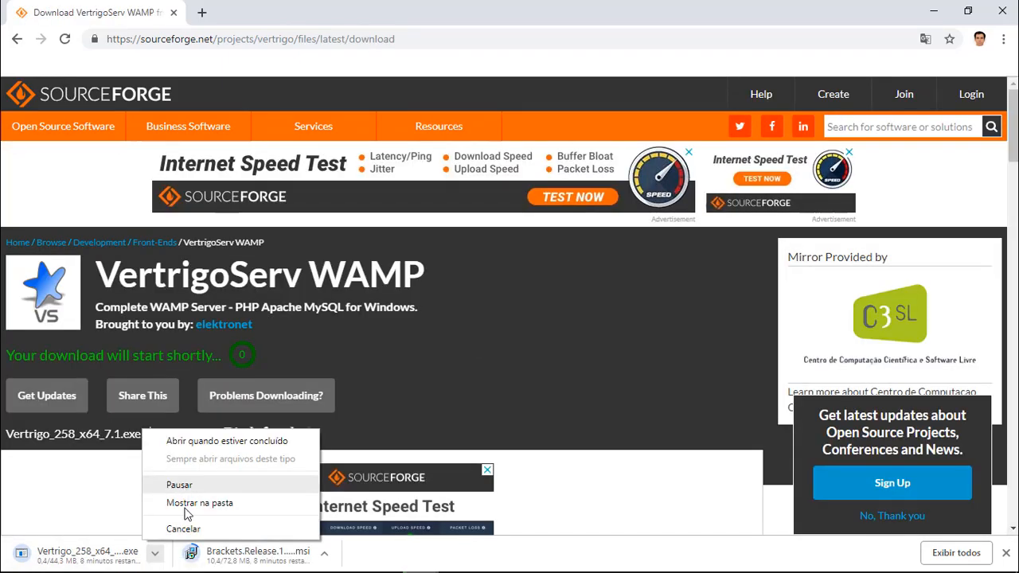
{"action": "left_click", "coordinate": [187, 529]}
{"action": "left_click", "coordinate": [325, 555]}
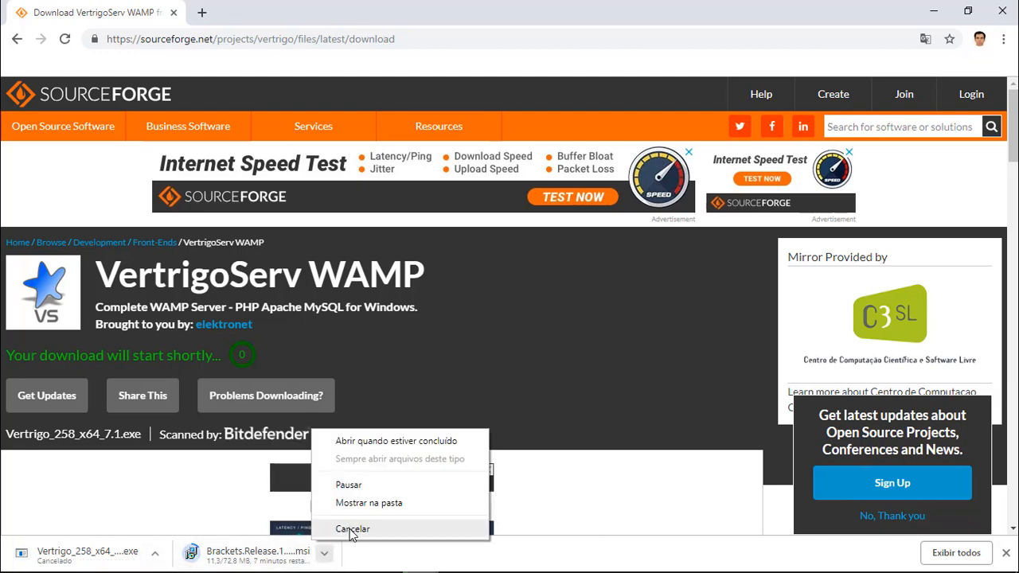
{"action": "left_click", "coordinate": [352, 530]}
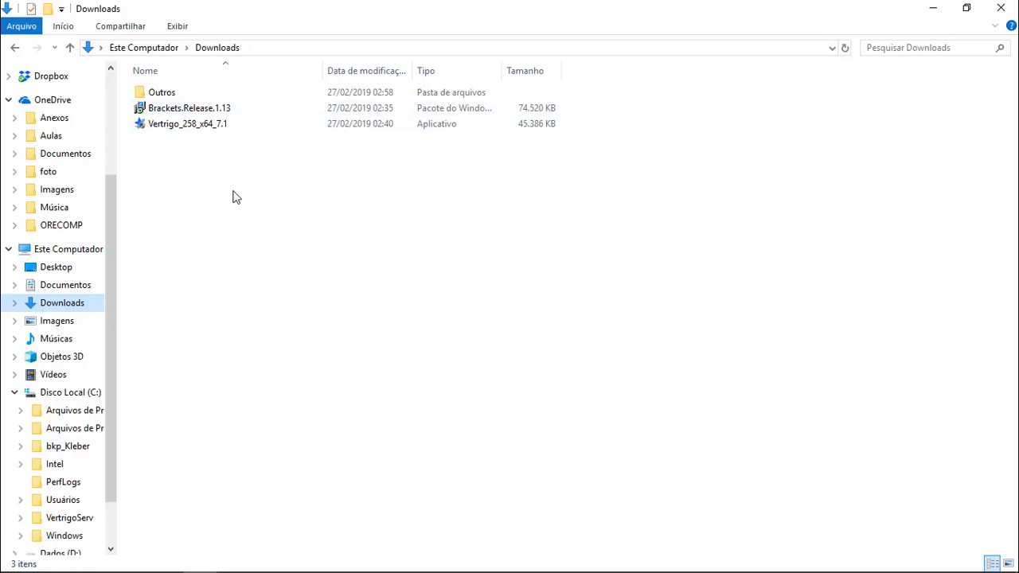
Step: Install Brackets from Brackets.Release.1.13 in the Downloads folder, keeping the default destination and both launcher and context-menu options
{"action": "double_click", "coordinate": [200, 113]}
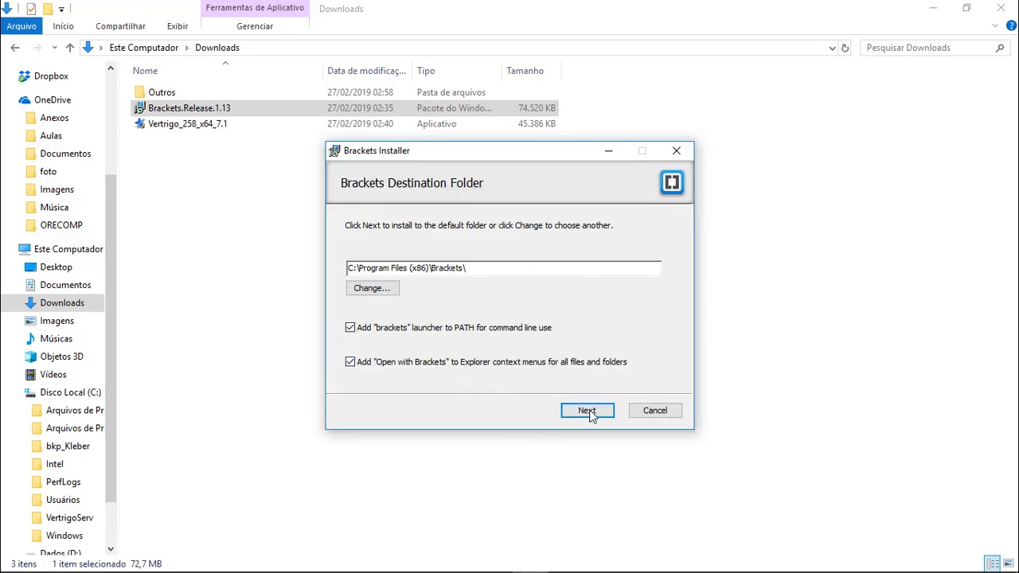
{"action": "left_click", "coordinate": [587, 411]}
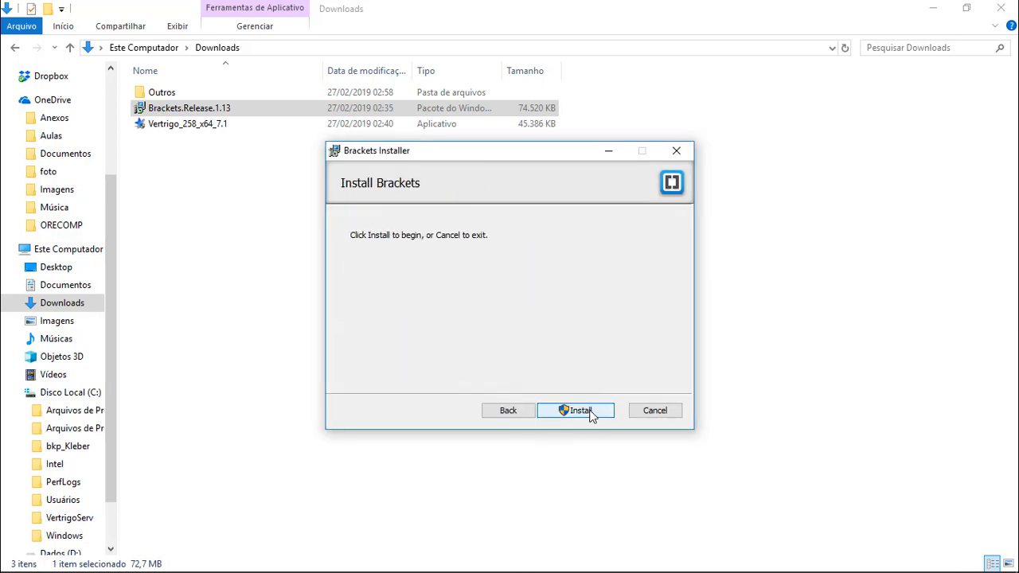
{"action": "left_click", "coordinate": [574, 410]}
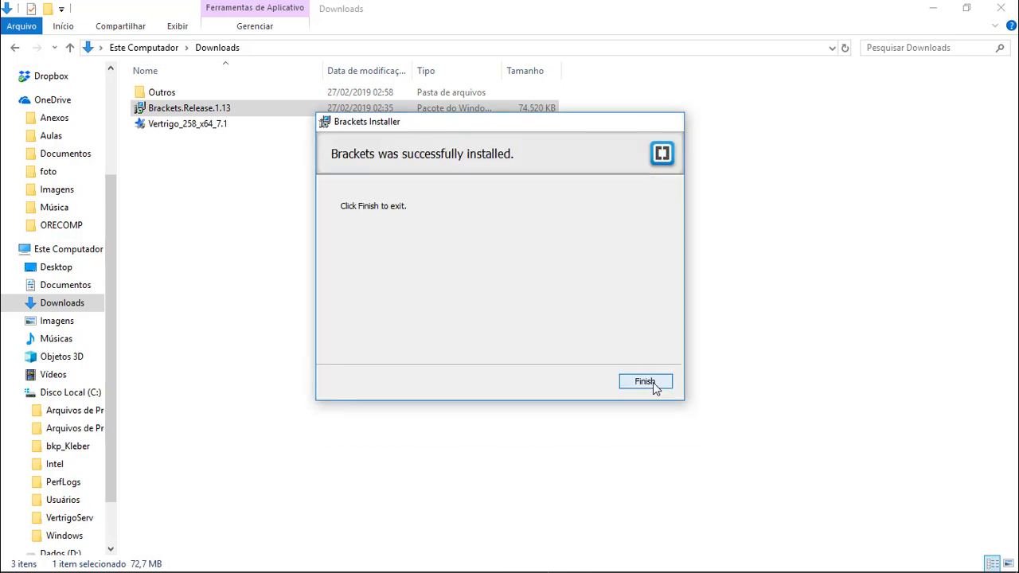
{"action": "left_click", "coordinate": [653, 387]}
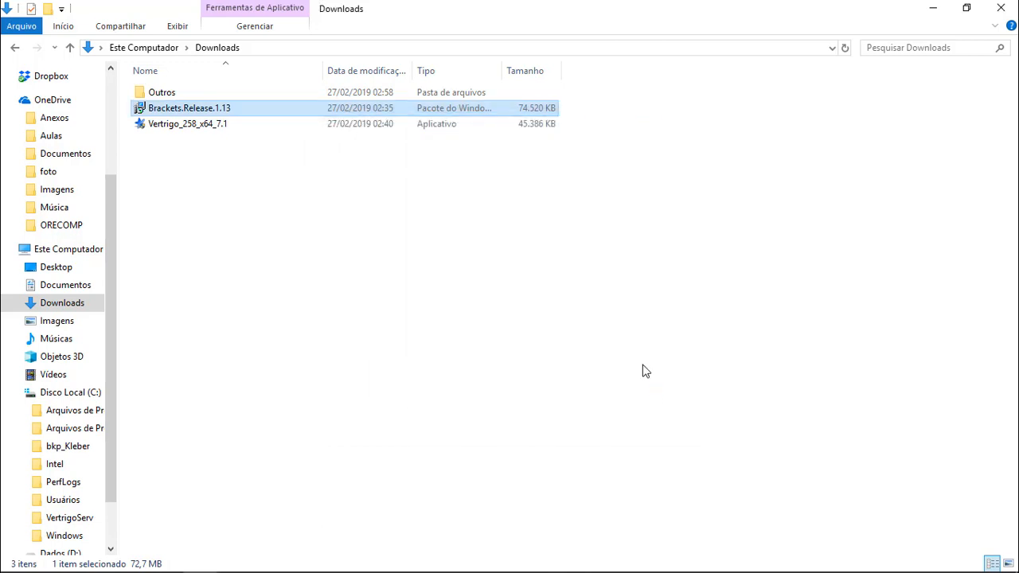
Step: Run the Vertrigo_258_x64_7.1 installer in Português Brasileiro and accept the licence agreement, continuing to the install location
{"action": "double_click", "coordinate": [199, 126]}
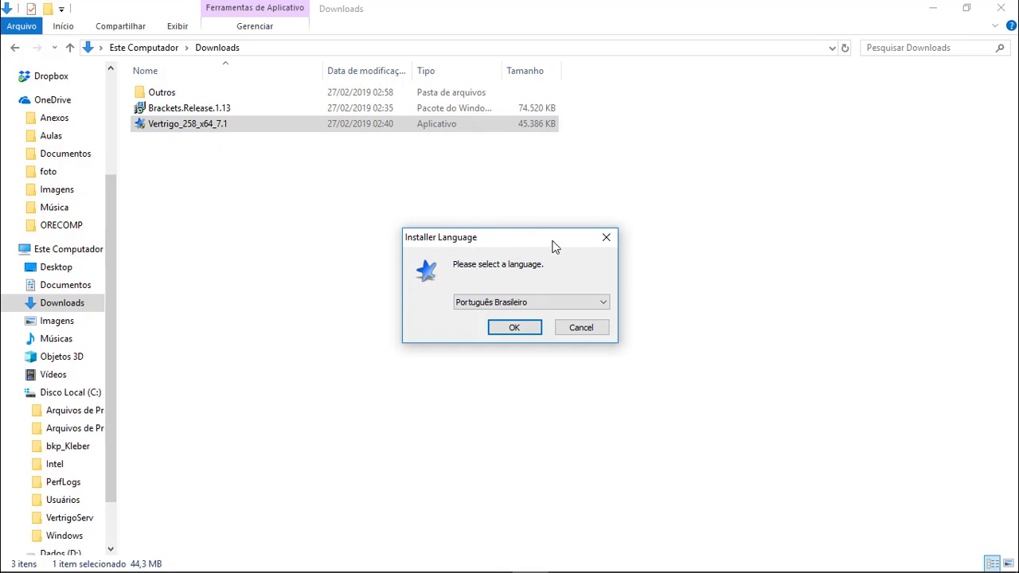
{"action": "left_click", "coordinate": [518, 333]}
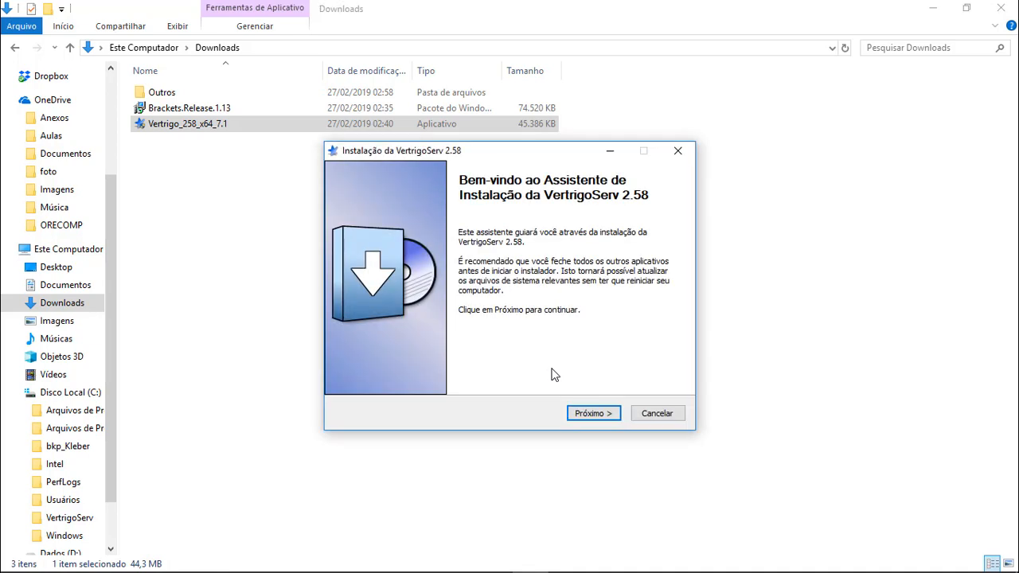
{"action": "left_click", "coordinate": [589, 414]}
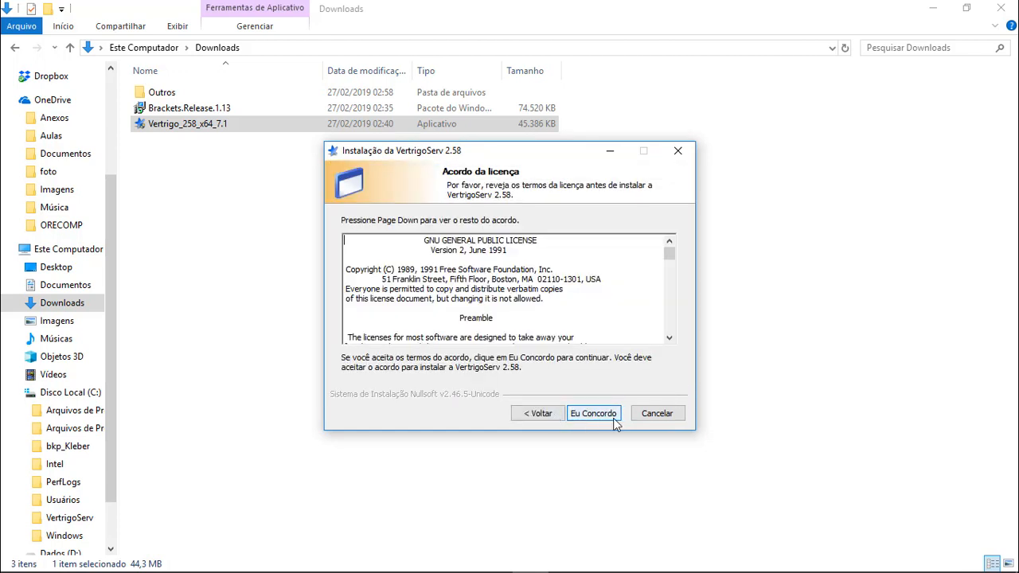
{"action": "left_click", "coordinate": [610, 416]}
{"action": "left_click", "coordinate": [591, 416]}
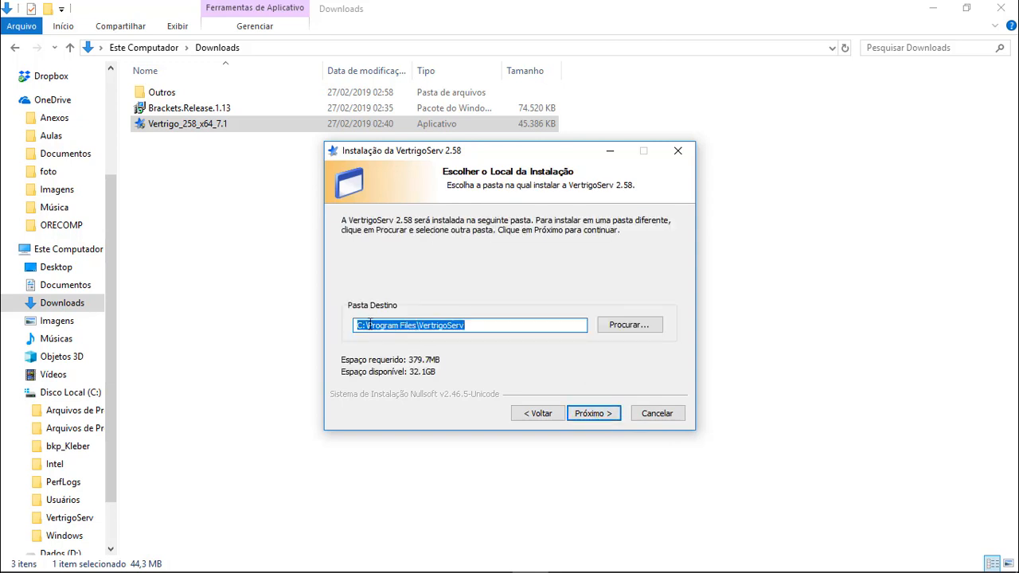
Step: Set the destination folder to C:\VertrigoServ and install VertrigoServ 2.58 with the default Start menu folder
{"action": "left_click", "coordinate": [457, 326]}
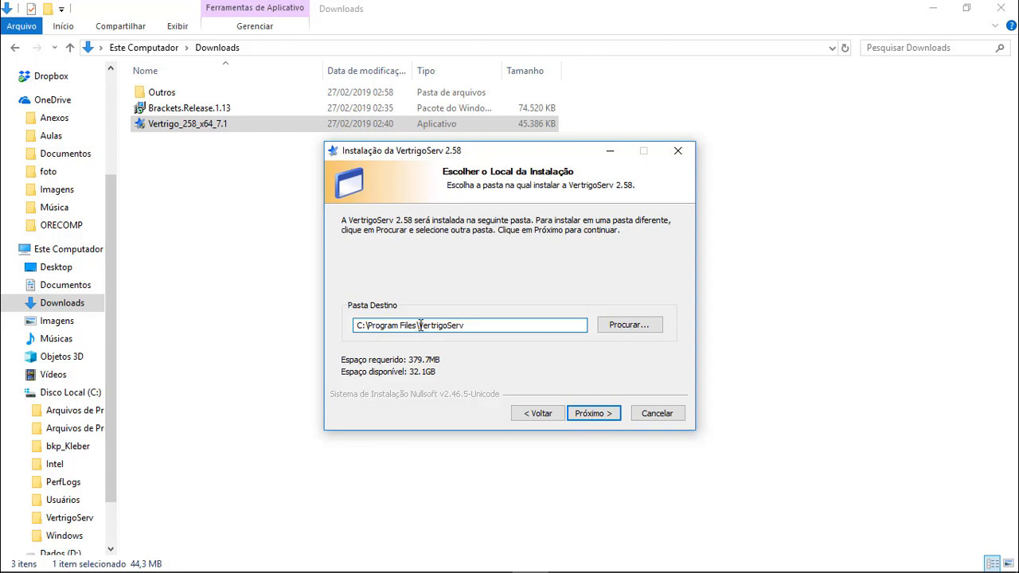
{"action": "left_click_drag", "start_coordinate": [422, 325], "coordinate": [367, 325]}
{"action": "key", "text": "Delete"}
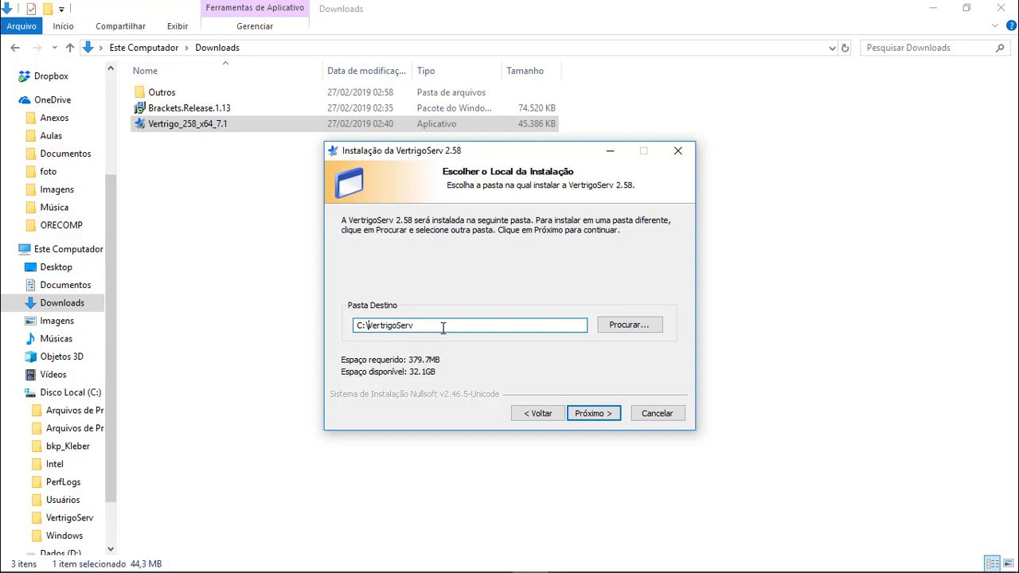
{"action": "left_click", "coordinate": [594, 414]}
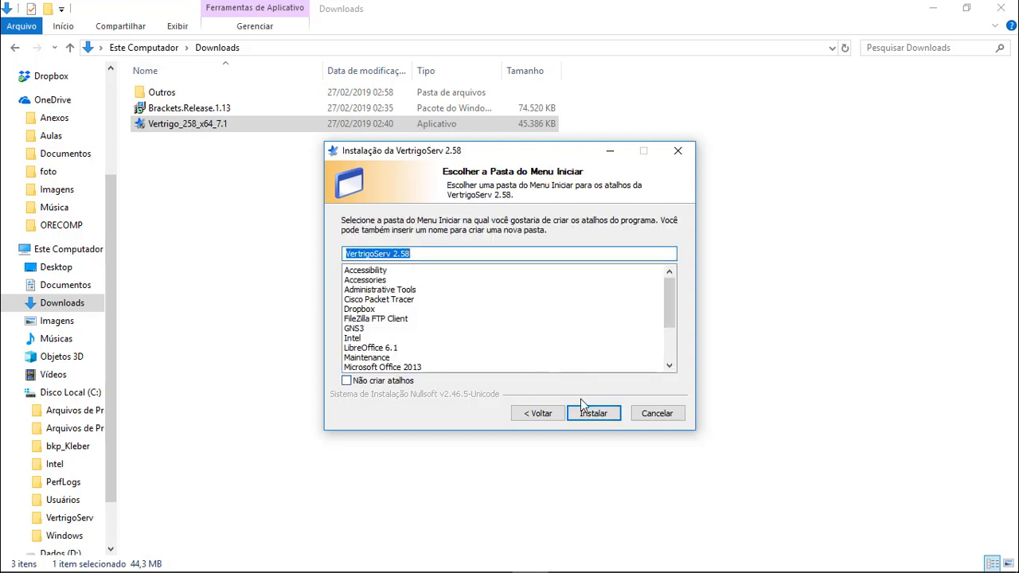
{"action": "left_click", "coordinate": [592, 415]}
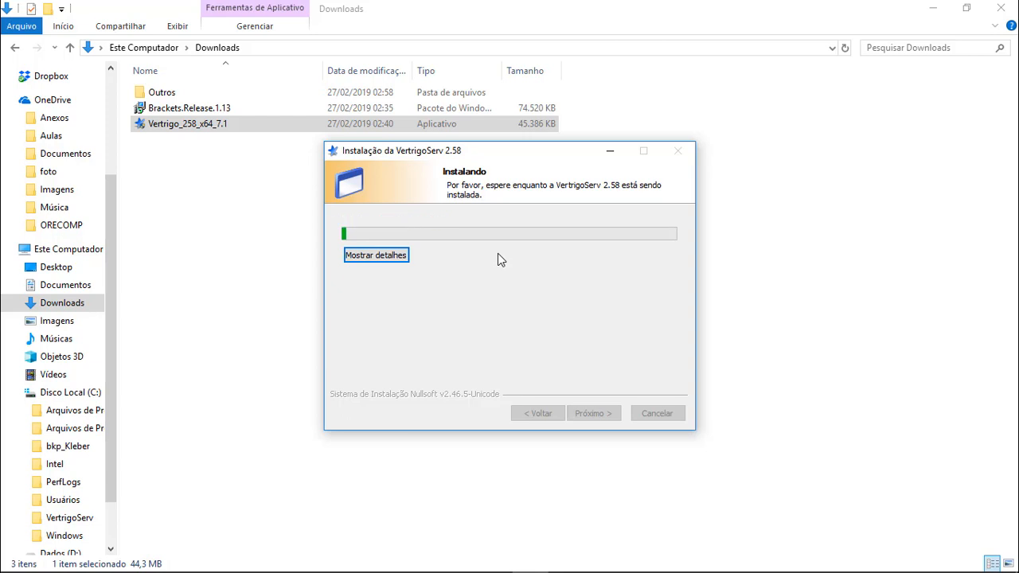
{"action": "left_click", "coordinate": [592, 414]}
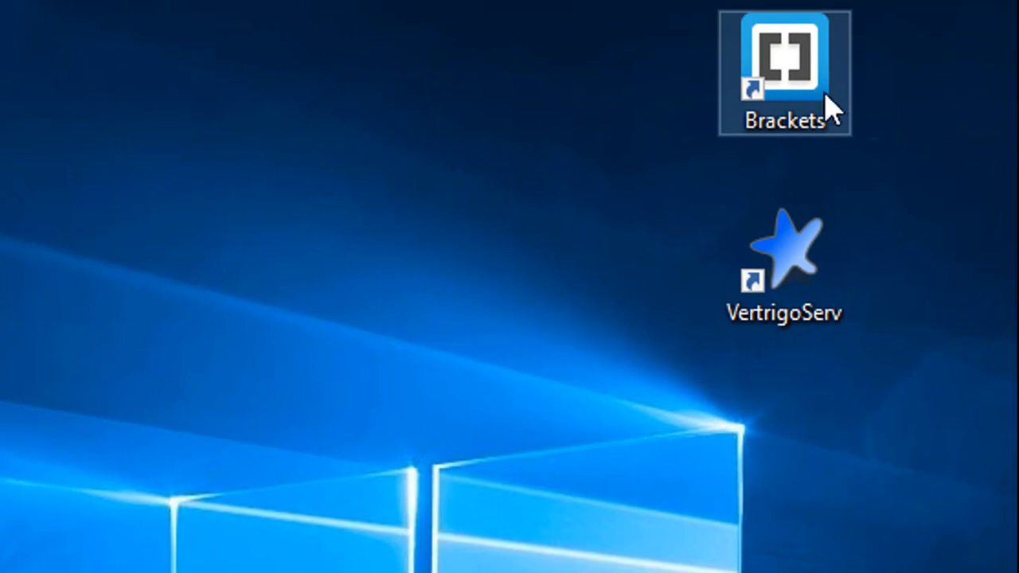
Step: Launch Brackets from its desktop shortcut, check its Getting Started project, and minimize the editor
{"action": "double_click", "coordinate": [813, 101]}
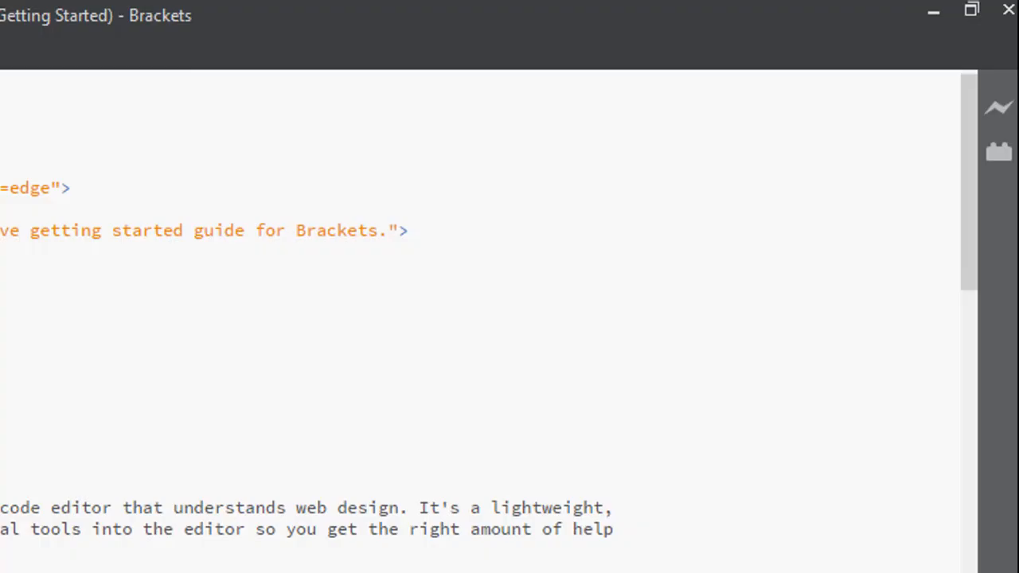
{"action": "left_click", "coordinate": [366, 290]}
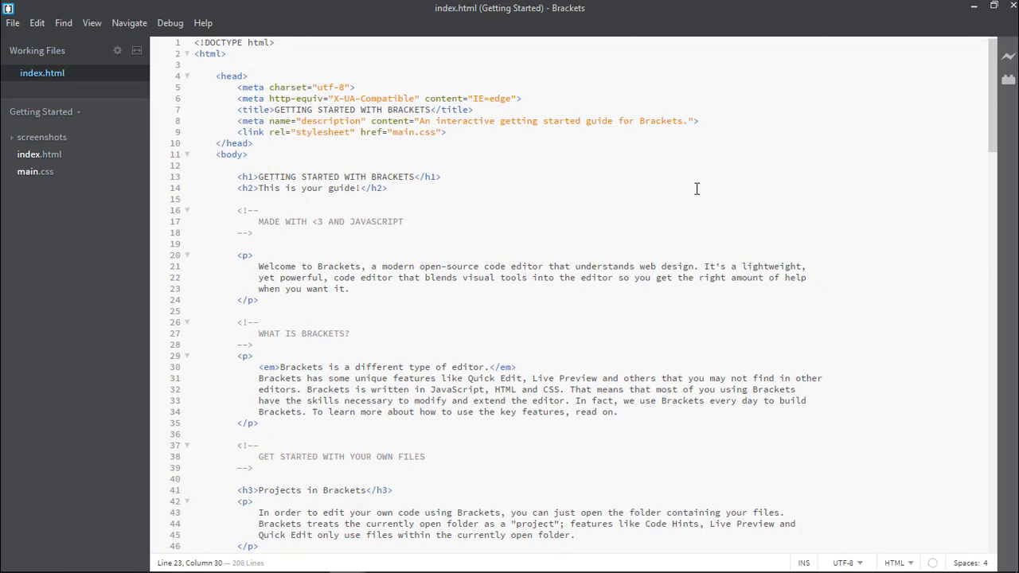
{"action": "left_click", "coordinate": [974, 7]}
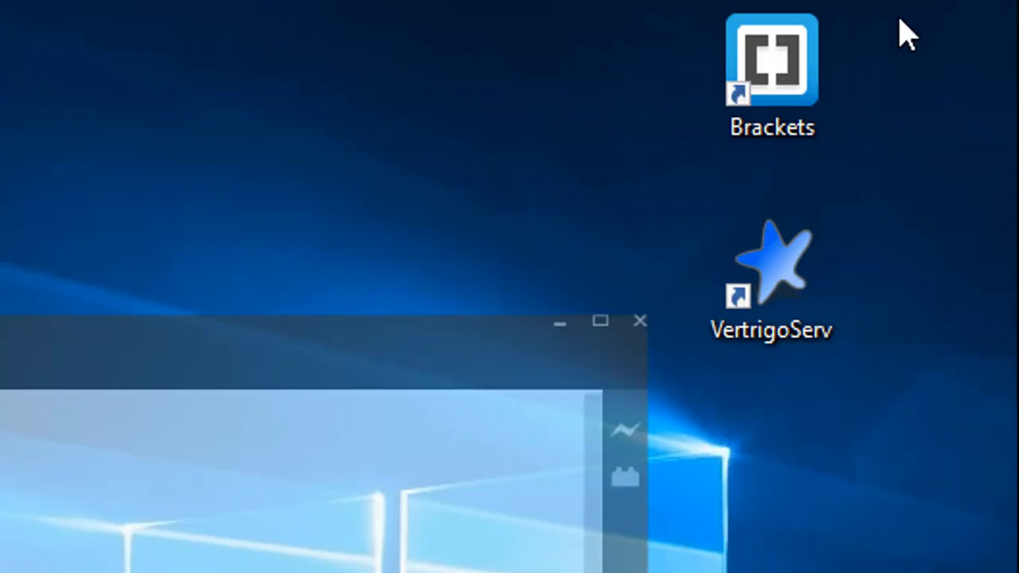
Step: Launch VertrigoServ from its desktop shortcut, hide its welcome window and start the server
{"action": "double_click", "coordinate": [812, 285]}
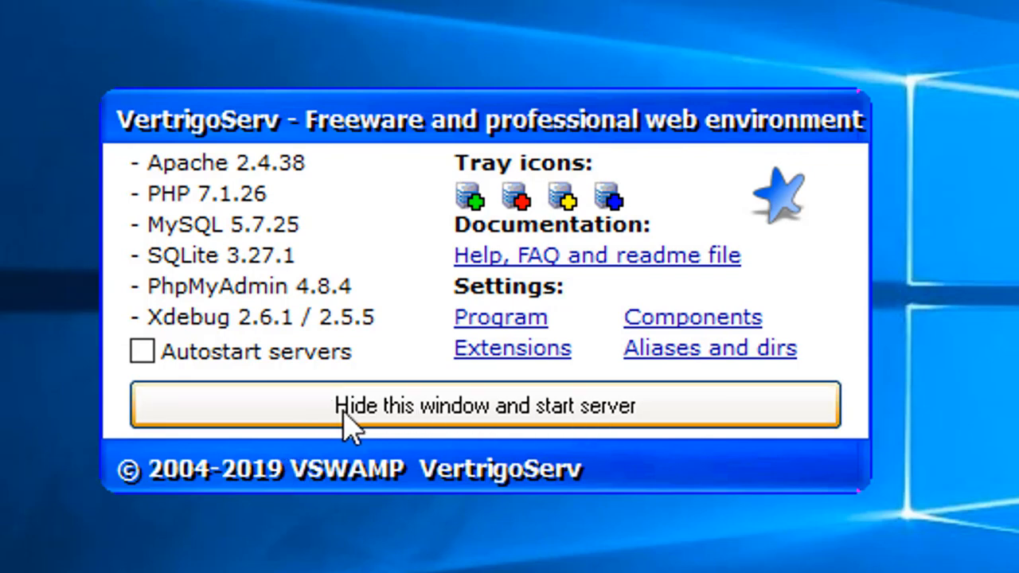
{"action": "left_click", "coordinate": [669, 417]}
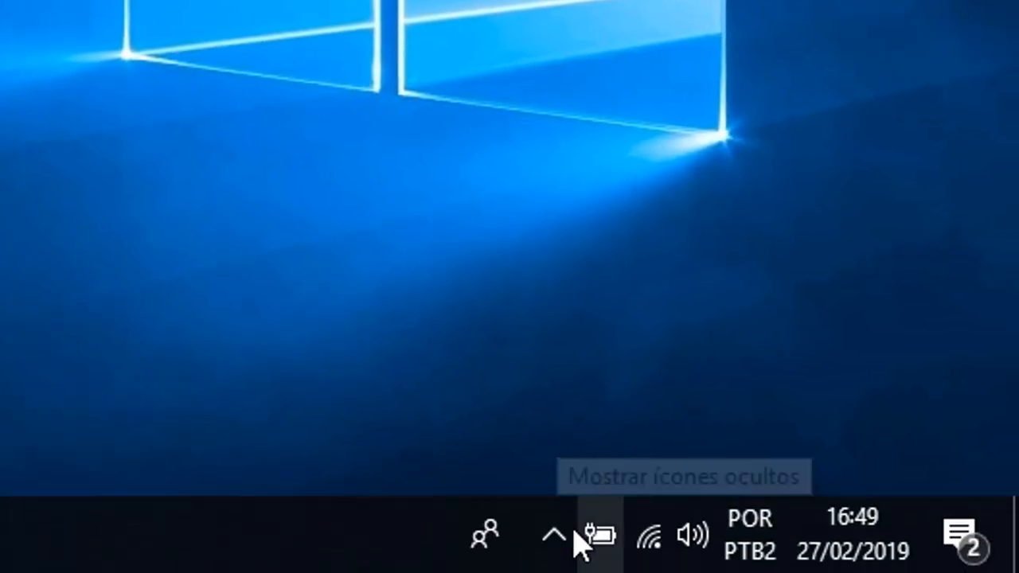
{"action": "left_click", "coordinate": [575, 532]}
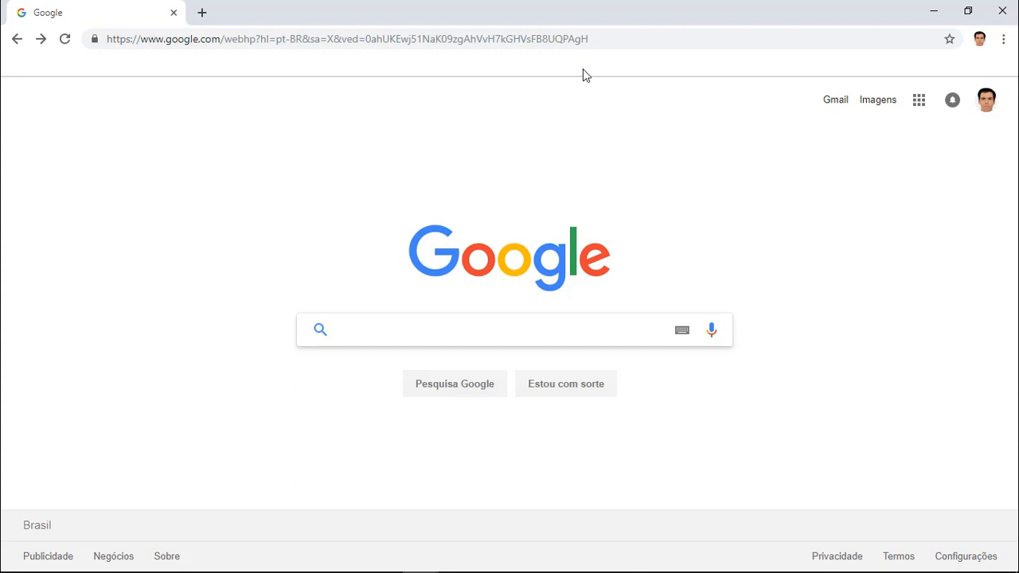
Step: Switch to Chrome, load localhost to test the VertrigoServ server, and dismiss the page translation offer
{"action": "left_click", "coordinate": [609, 40]}
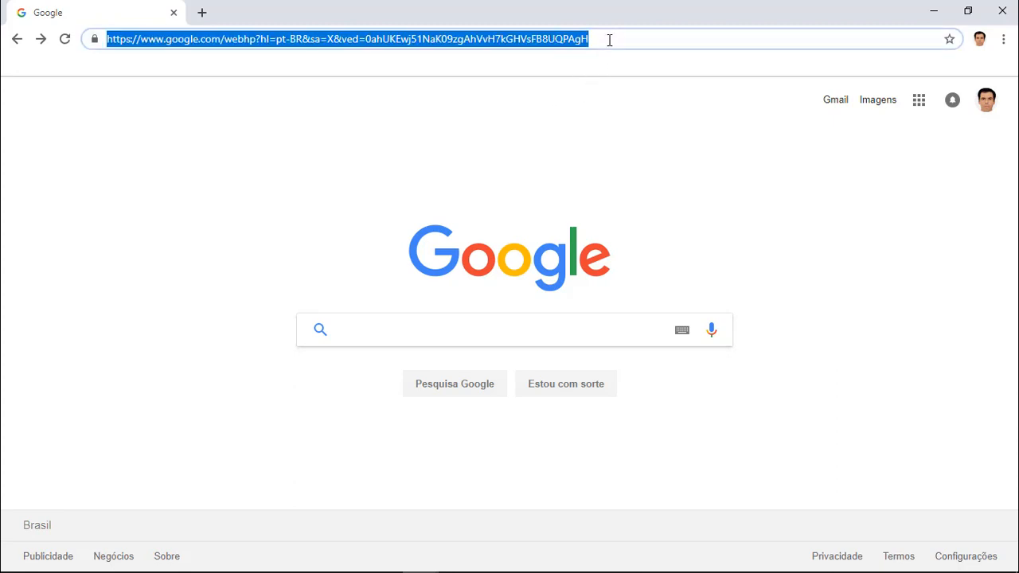
{"action": "type", "text": "lo"}
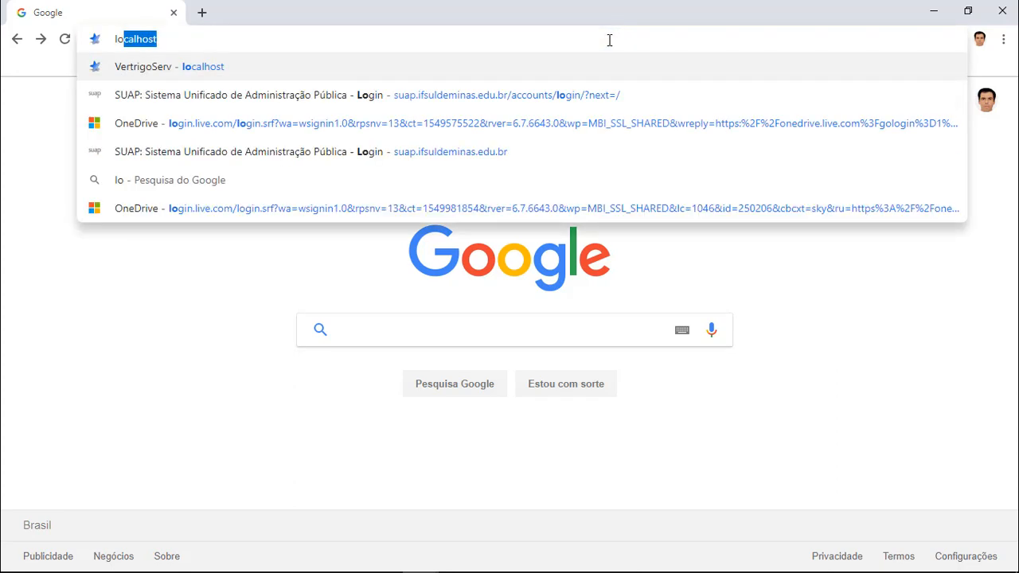
{"action": "key", "text": "Return"}
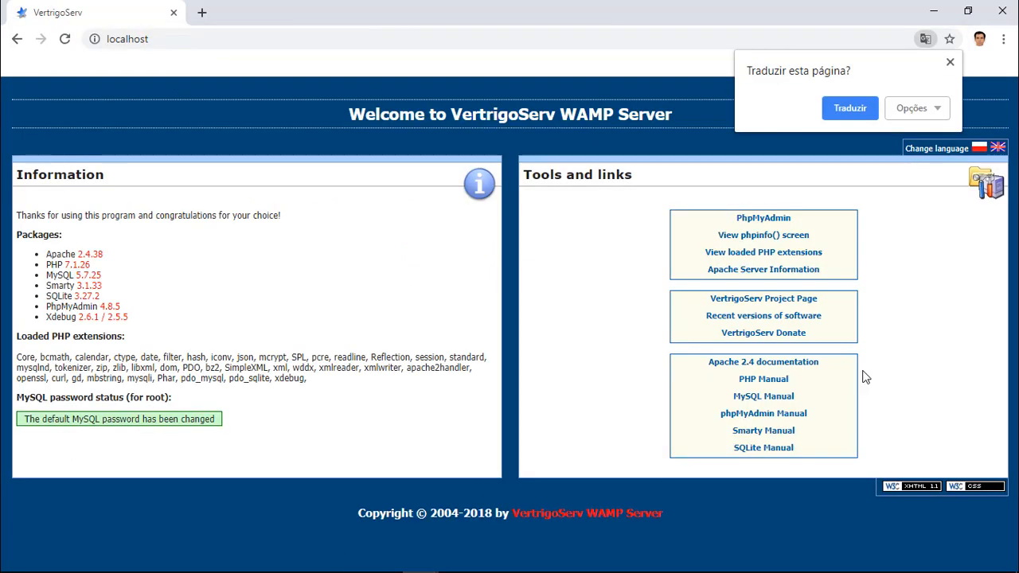
{"action": "left_click", "coordinate": [950, 62]}
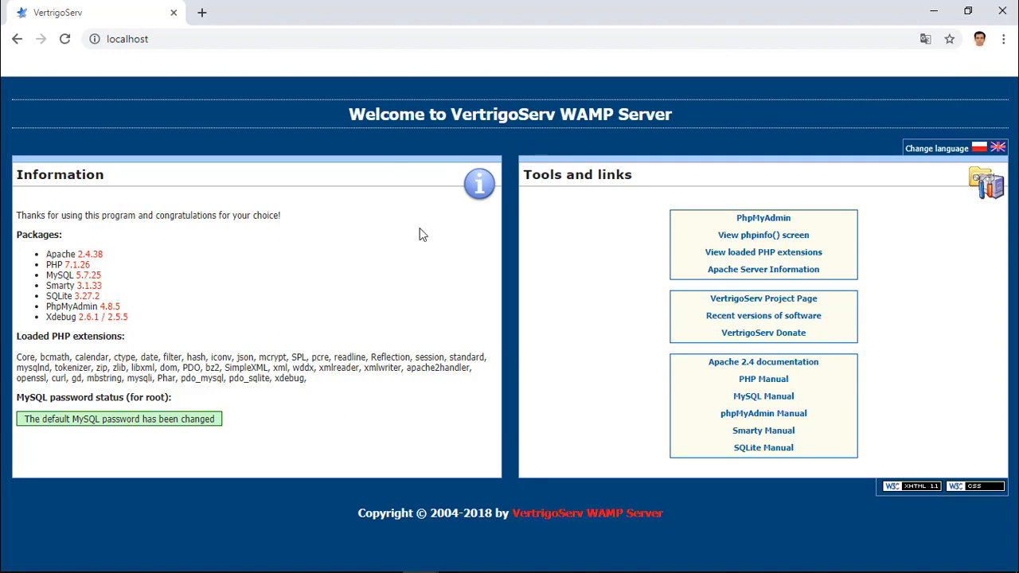
Step: Load the VertrigoServ welcome page through the loopback address 127.0.0.1 in the same browser tab
{"action": "left_click", "coordinate": [150, 40]}
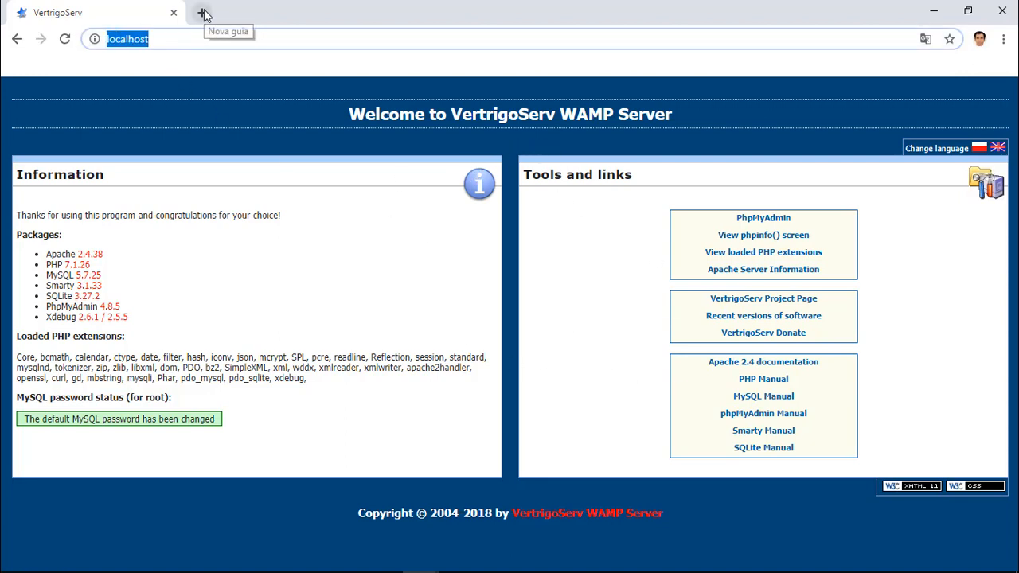
{"action": "type", "text": "127.0.0.1"}
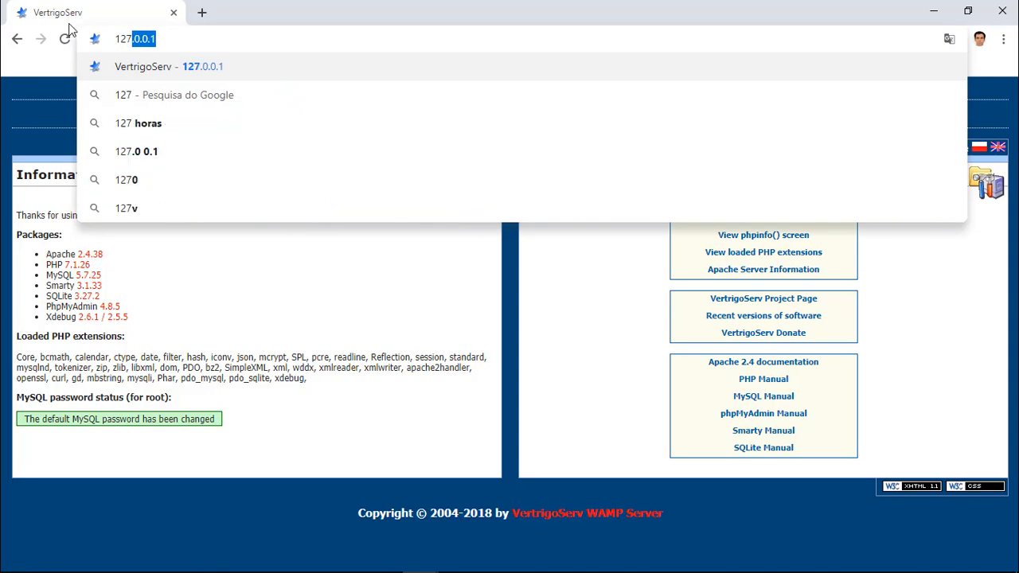
{"action": "left_click", "coordinate": [184, 43]}
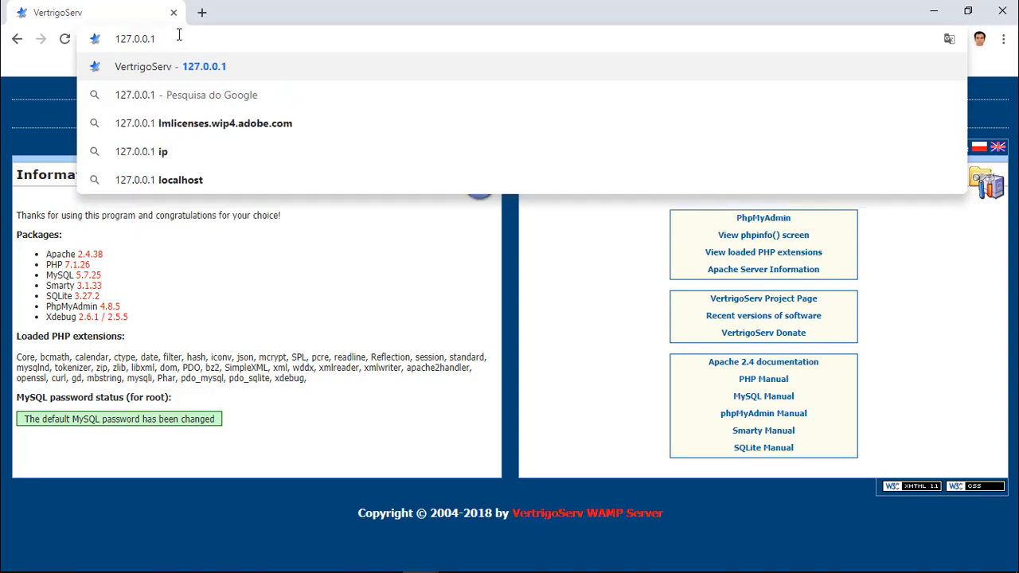
{"action": "key", "text": "Return"}
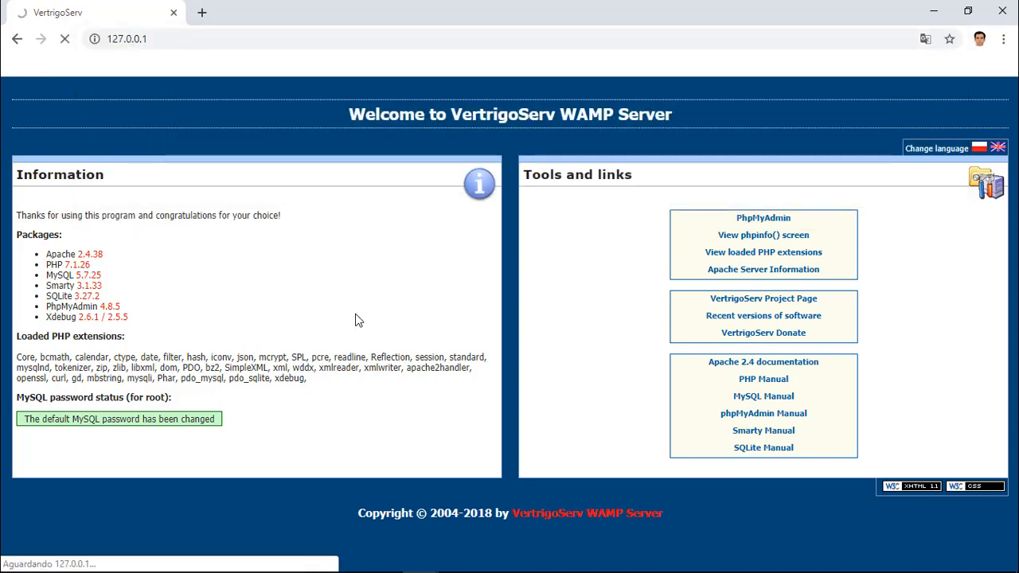